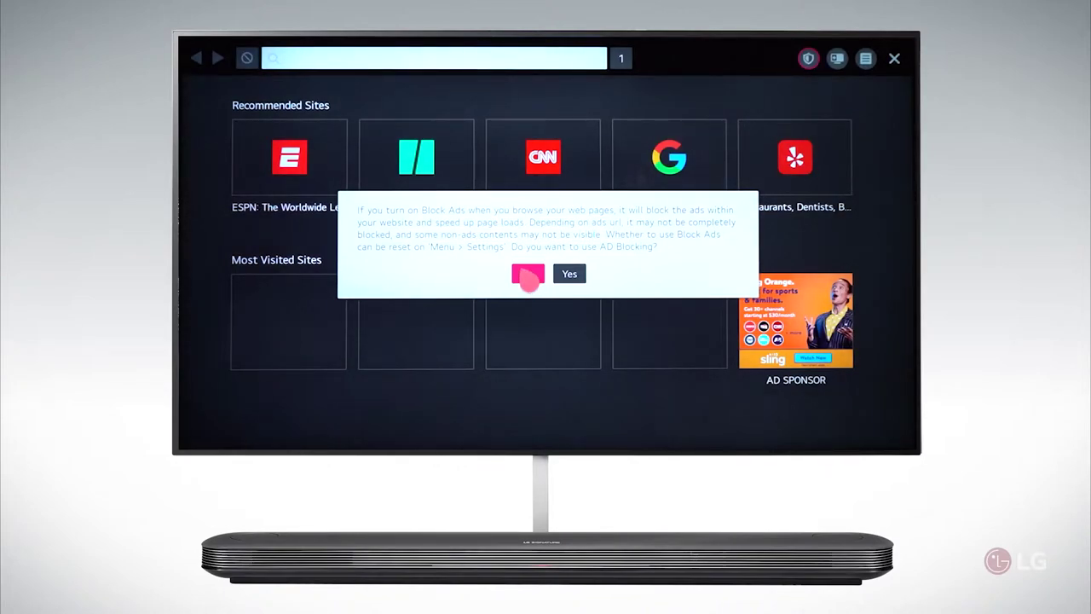
Step: Decline the Block Ads prompt by choosing No, returning to the start page
click(527, 274)
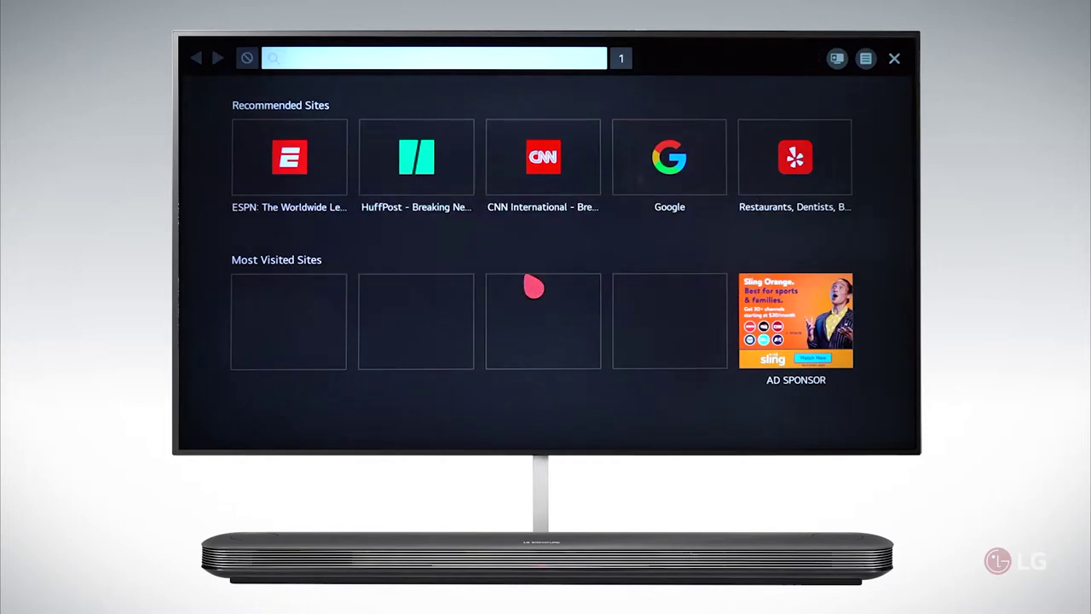
Step: Load youtube.com from the address bar suggestions
click(319, 68)
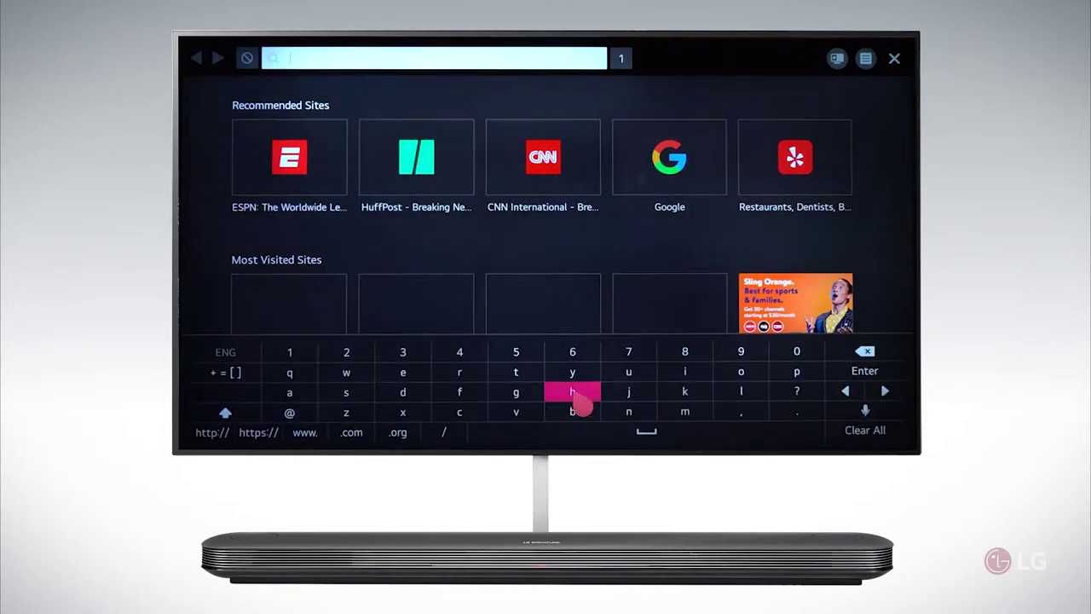
text(you)
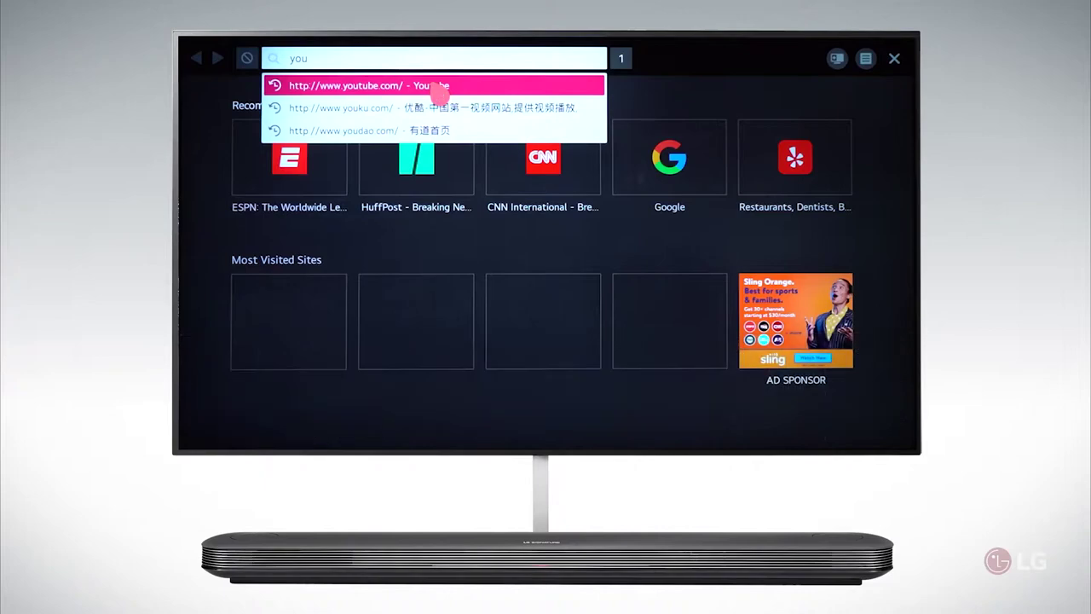
click(439, 85)
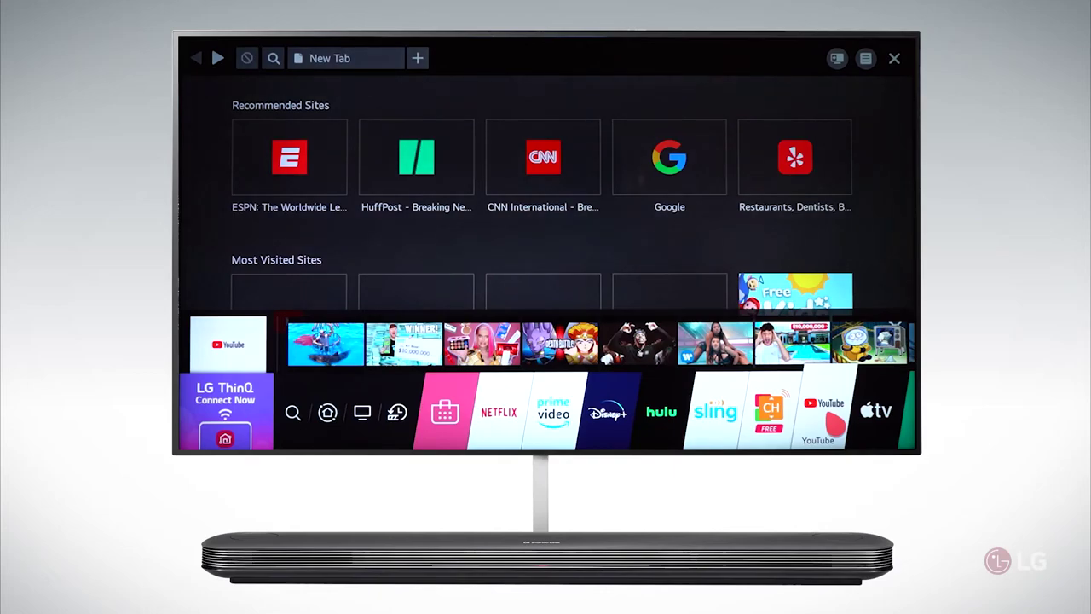
Step: Launch the YouTube app from its tile in the webOS launcher bar
click(831, 422)
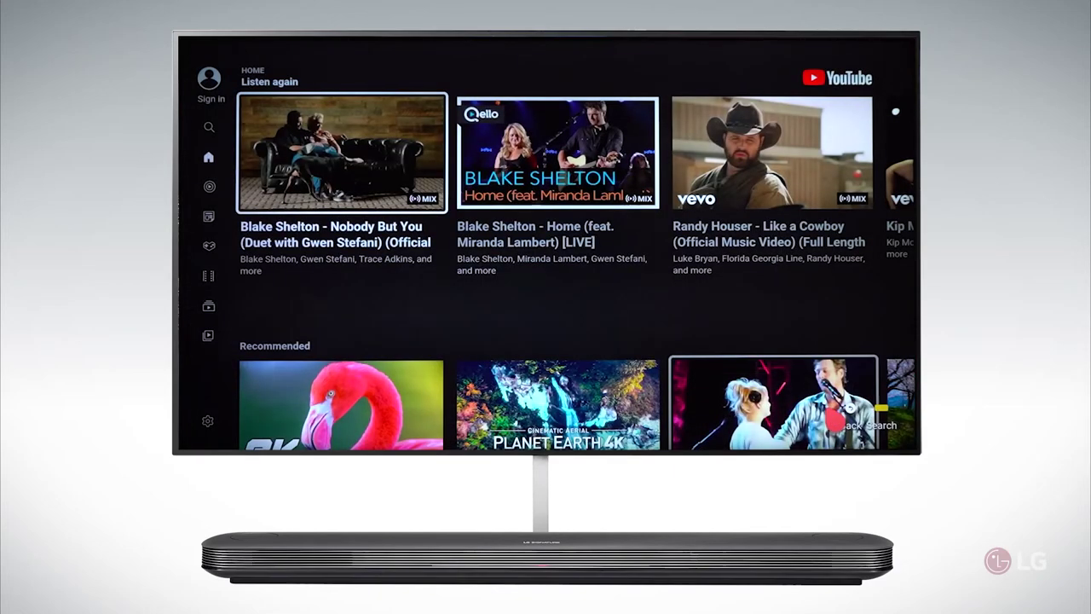